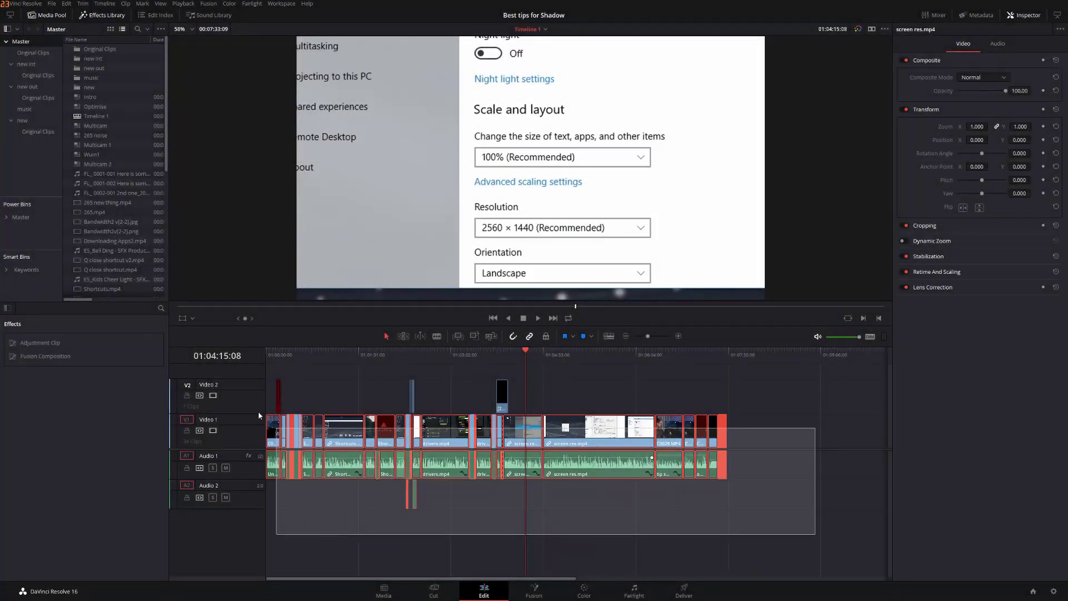
# Step: Add a new stereo audio track, Audio 3, beneath Audio 2 from the track header menu
pyautogui.moveTo(259, 415); pyautogui.dragTo(261, 375)
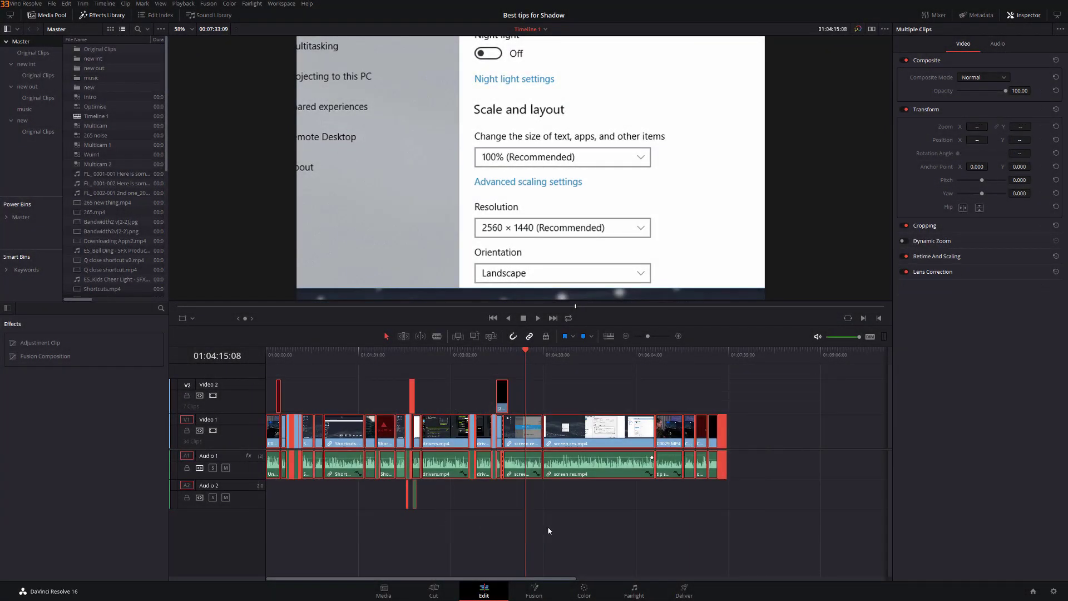
pyautogui.click(634, 527)
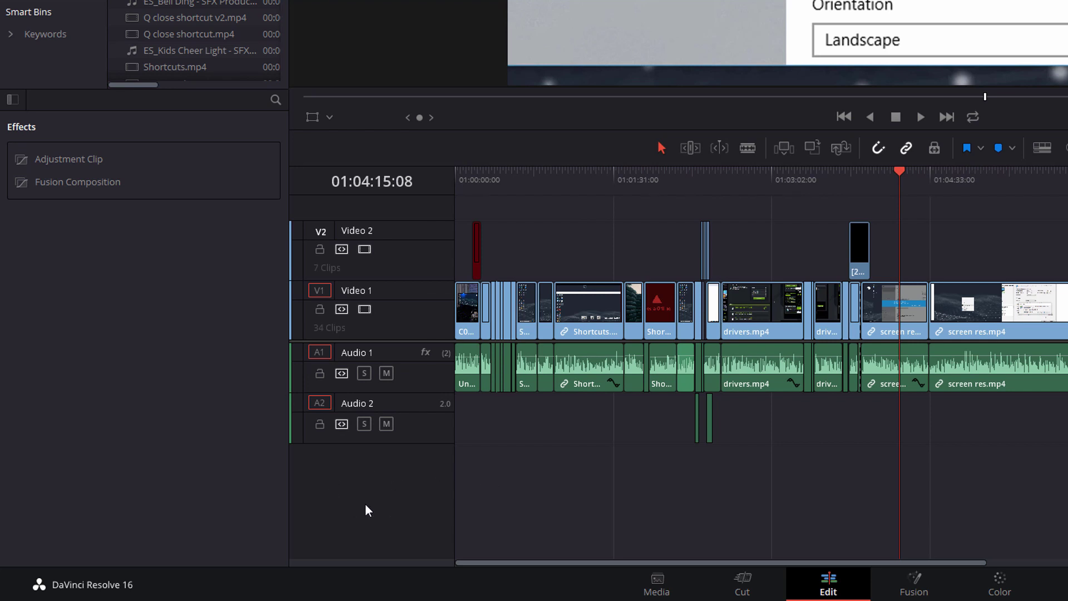
pyautogui.rightClick(377, 472)
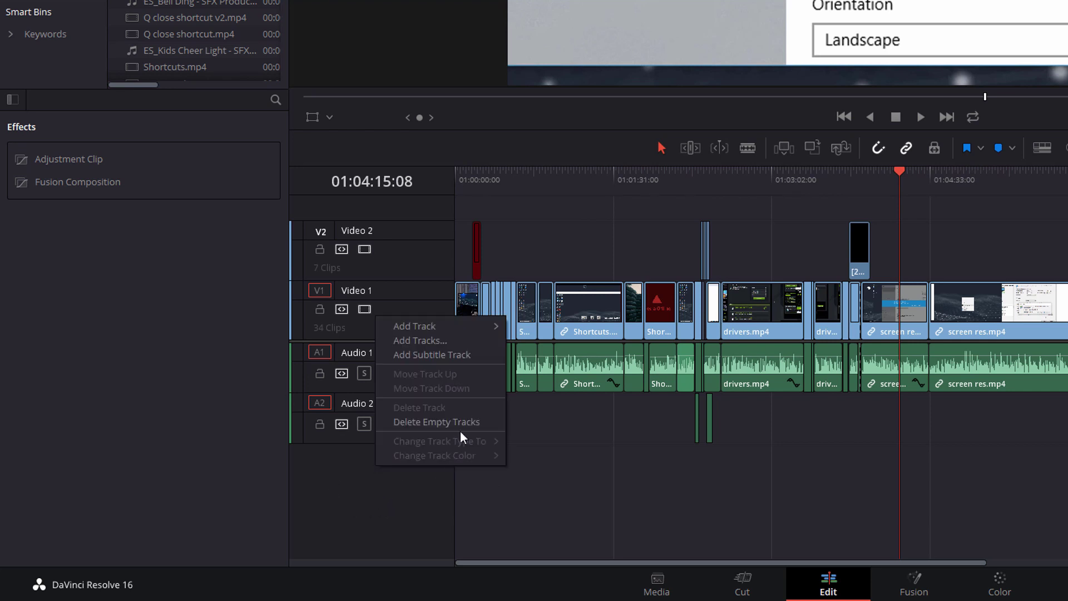
pyautogui.moveTo(433, 332)
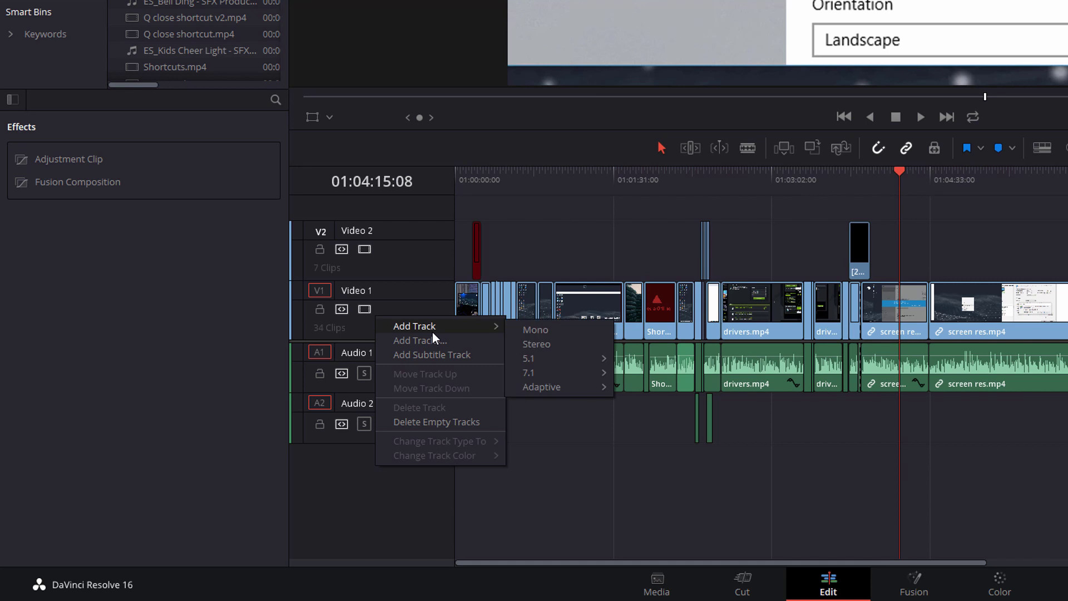
pyautogui.click(548, 345)
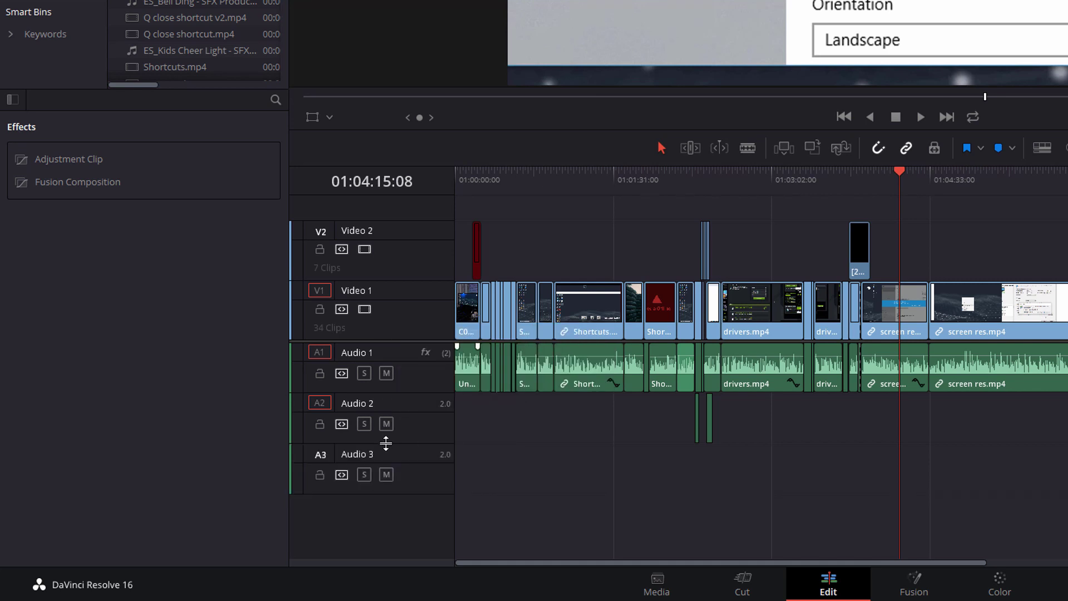
# Step: Rename Audio 3 to 'Voiceover' and mute the Audio 1 and Audio 2 tracks
pyautogui.doubleClick(365, 454)
pyautogui.write('Voiceover')
pyautogui.moveTo(1058, 418); pyautogui.dragTo(468, 370)
pyautogui.click(507, 426)
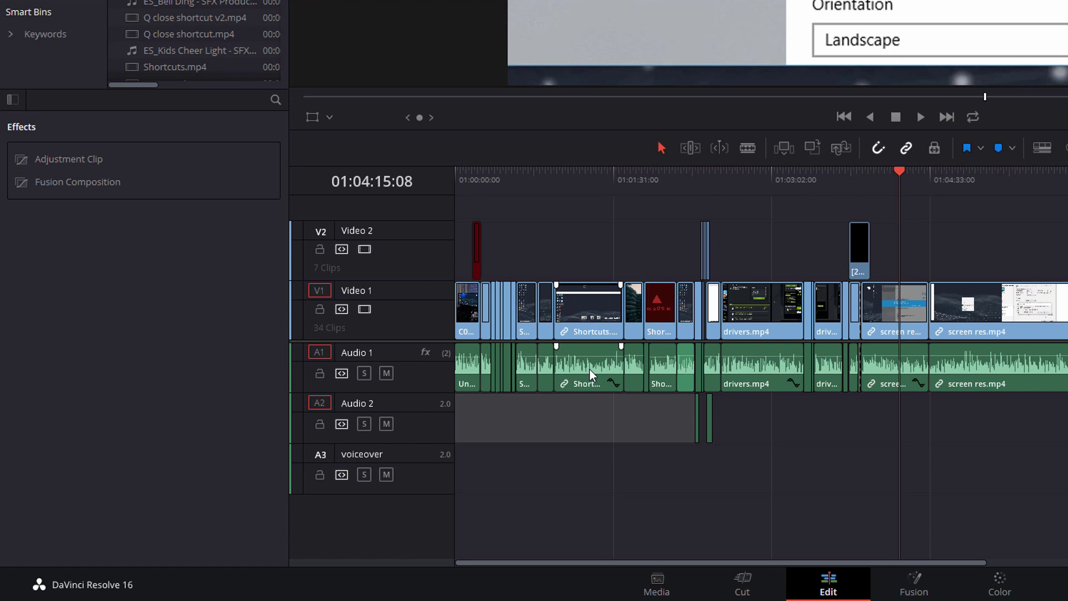
pyautogui.click(387, 373)
pyautogui.click(391, 425)
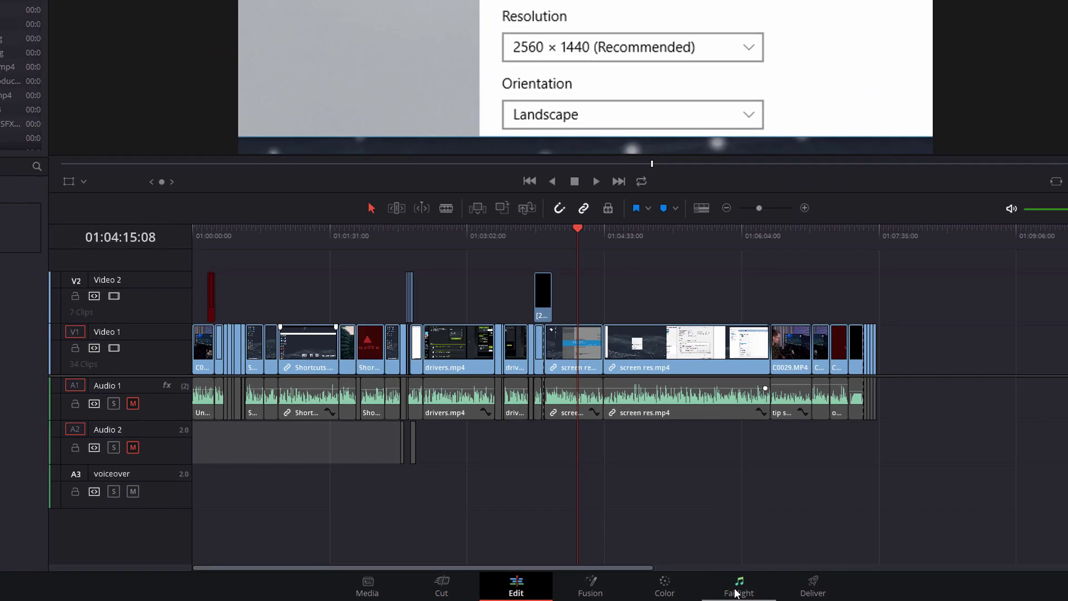
# Step: Switch to the Fairlight page and show the Mixer with the voiceover channel
pyautogui.click(787, 589)
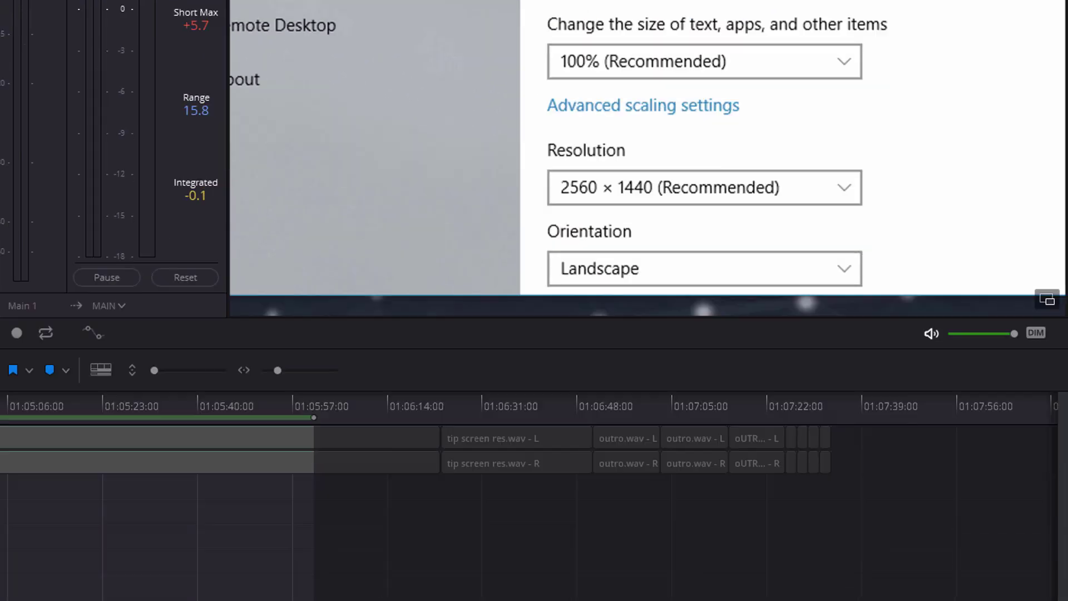
pyautogui.click(761, 39)
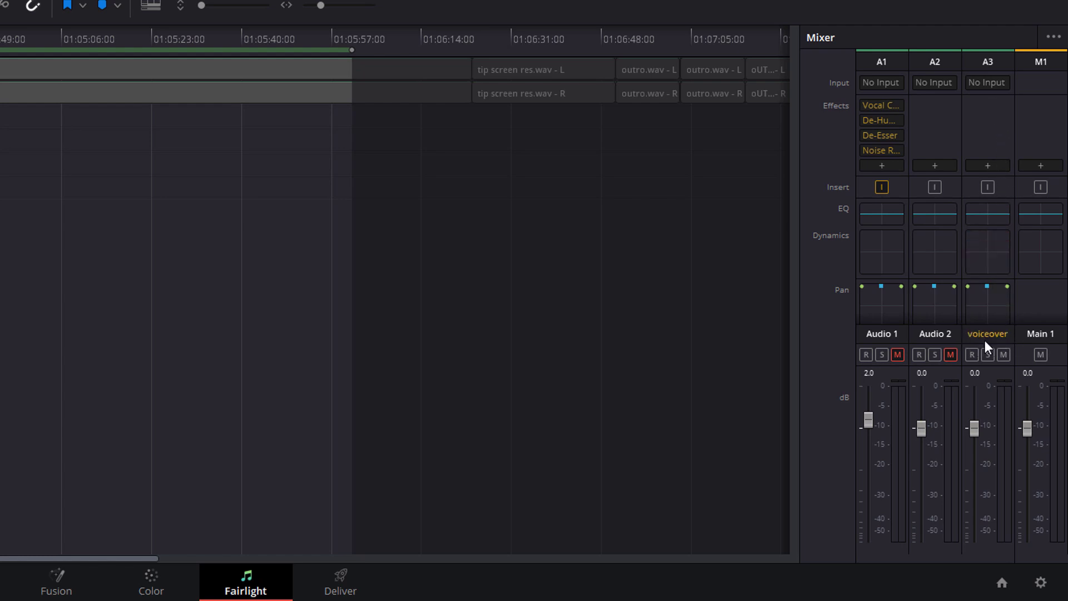
# Step: Patch the microphone source to both left and right inputs of the voiceover track
pyautogui.click(988, 85)
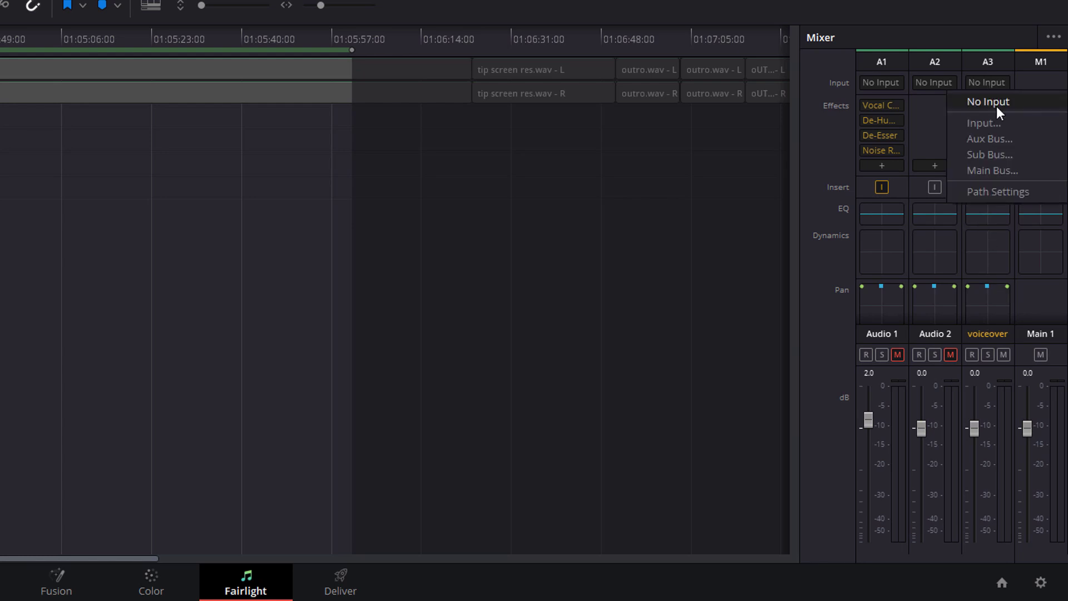
pyautogui.click(997, 123)
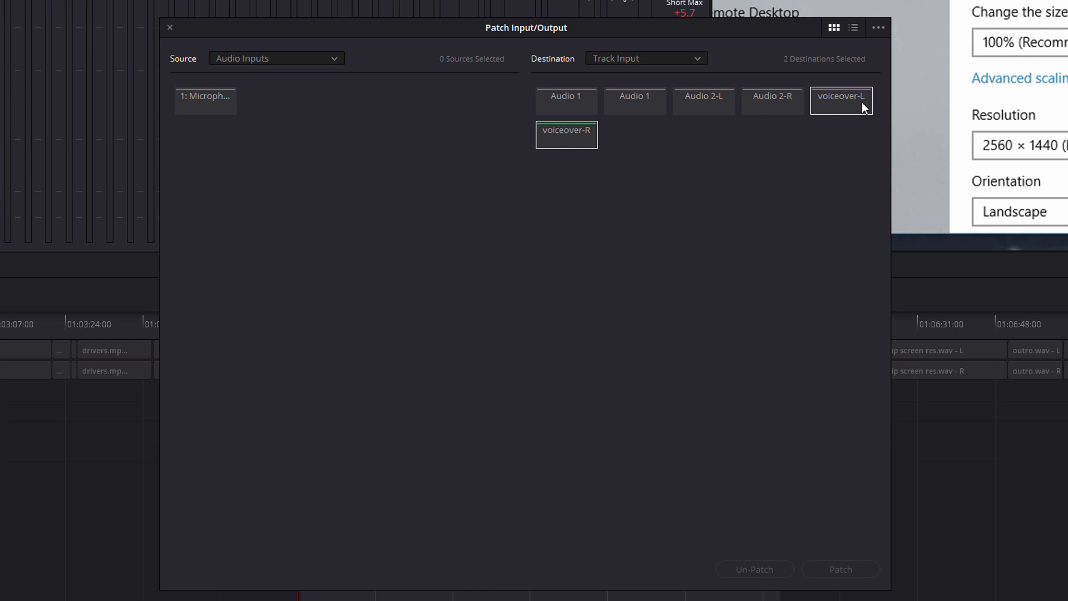
pyautogui.click(203, 103)
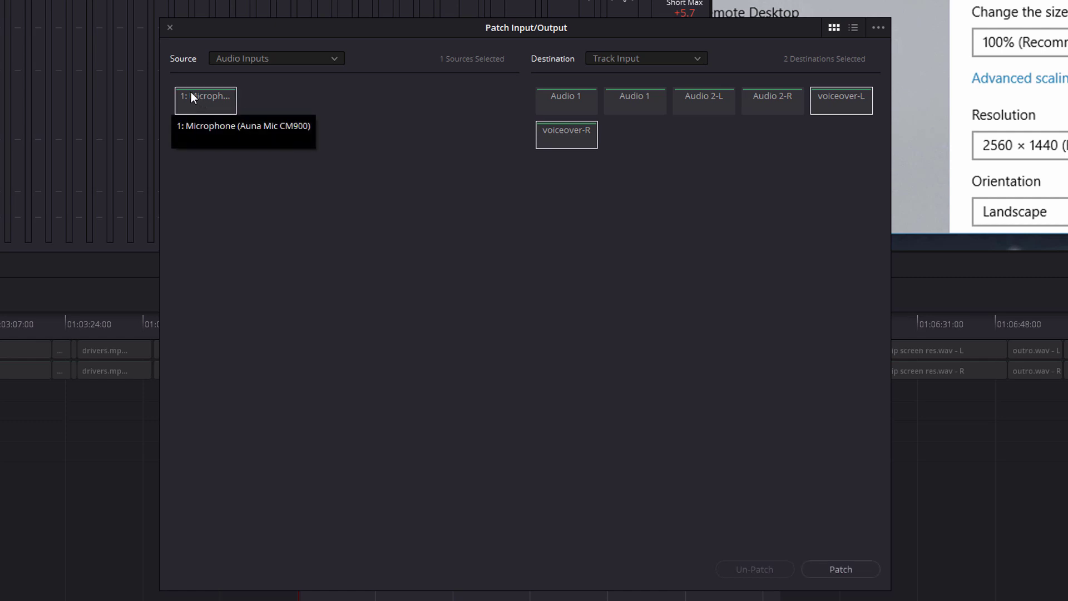
pyautogui.click(850, 573)
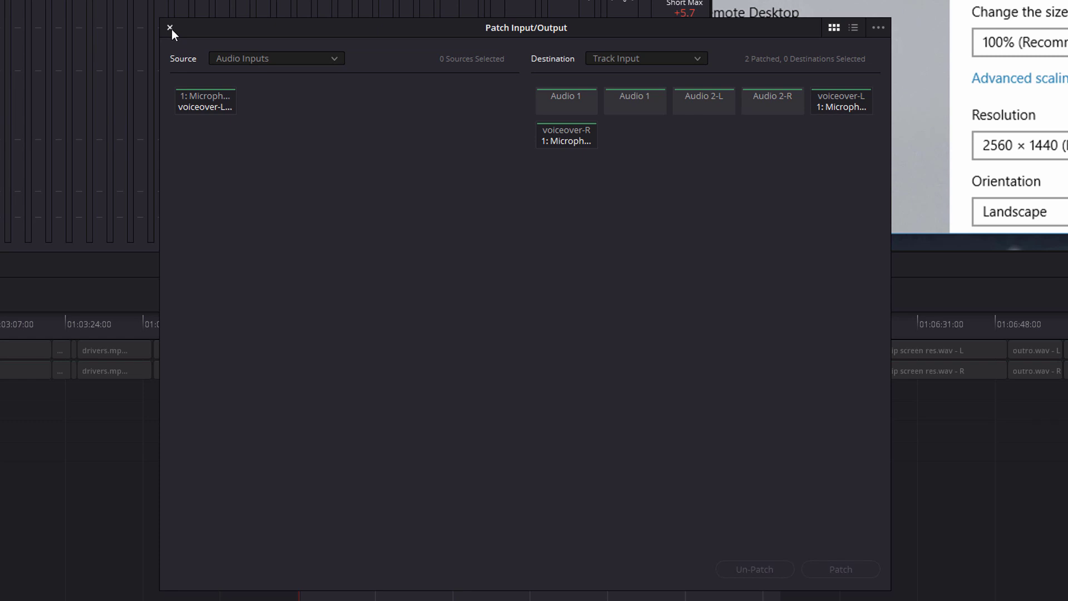
pyautogui.click(169, 28)
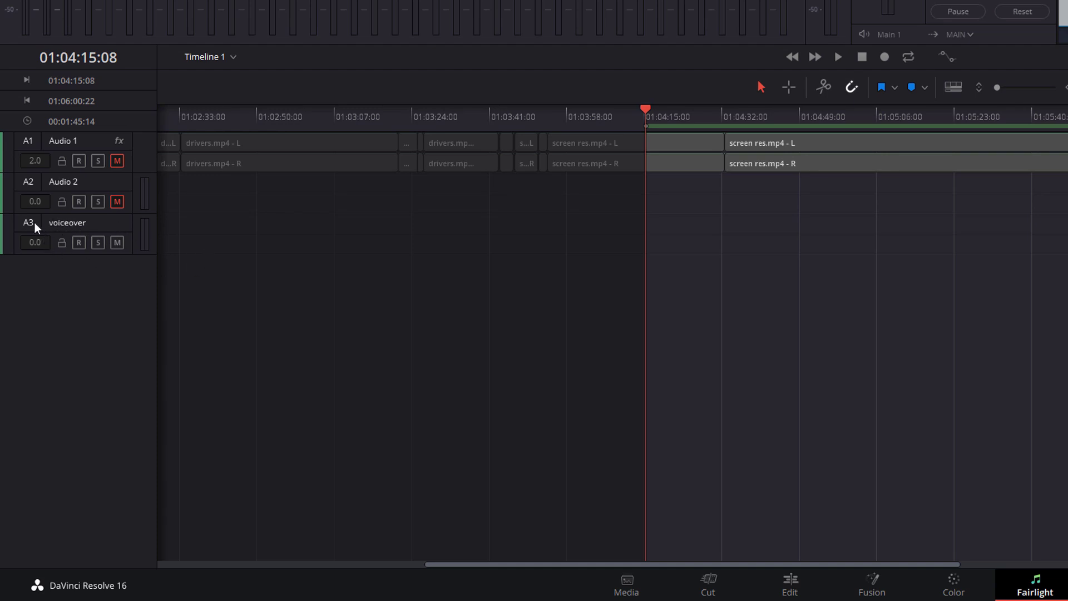
# Step: Arm the voiceover track for recording
pyautogui.click(82, 245)
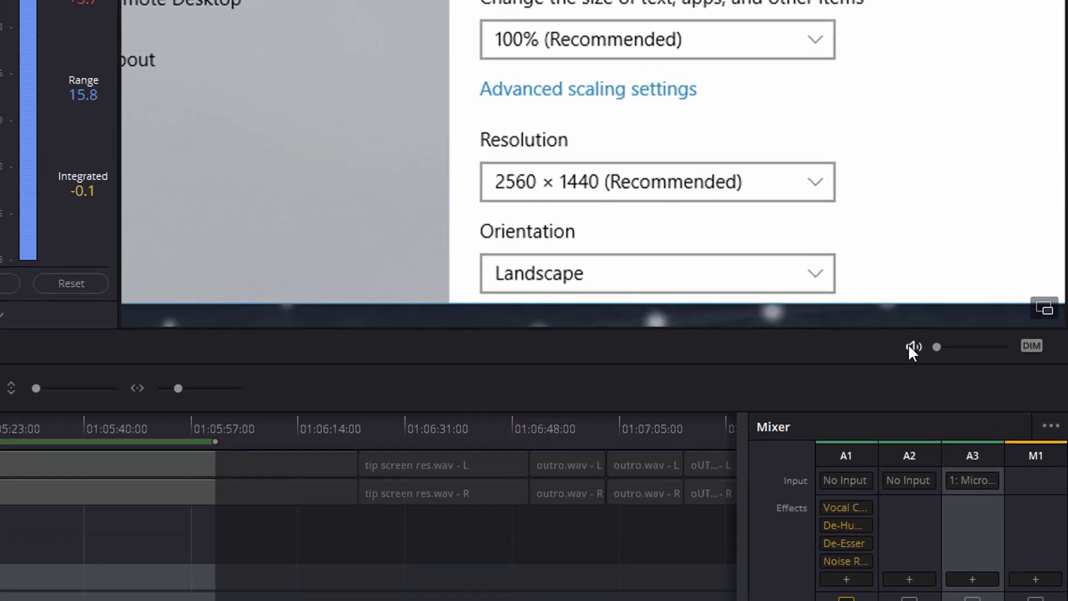
# Step: Turn monitoring volume to minimum and set the voiceover fader to -3.7 dB
pyautogui.moveTo(937, 346); pyautogui.dragTo(914, 340)
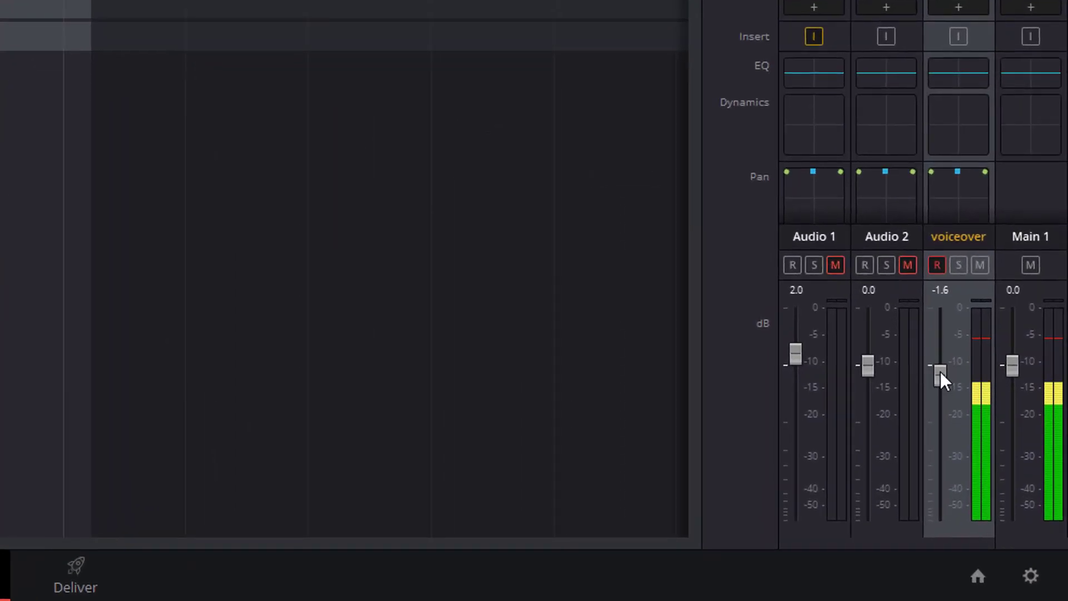
pyautogui.moveTo(980, 443); pyautogui.dragTo(981, 433)
pyautogui.moveTo(943, 360); pyautogui.dragTo(940, 386)
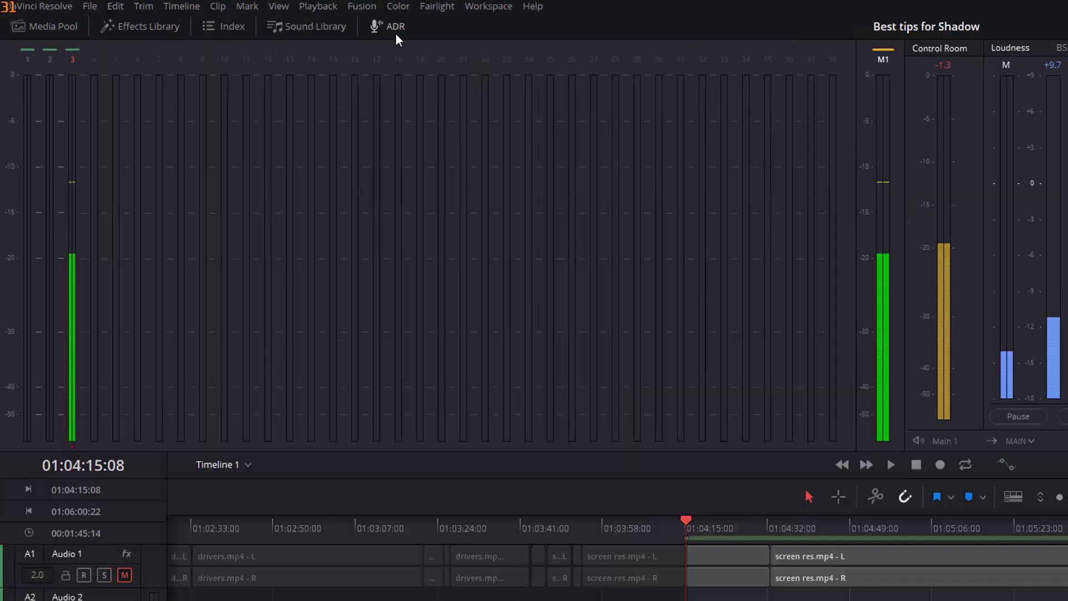
# Step: Show the ADR panel on the Fairlight page
pyautogui.click(669, 51)
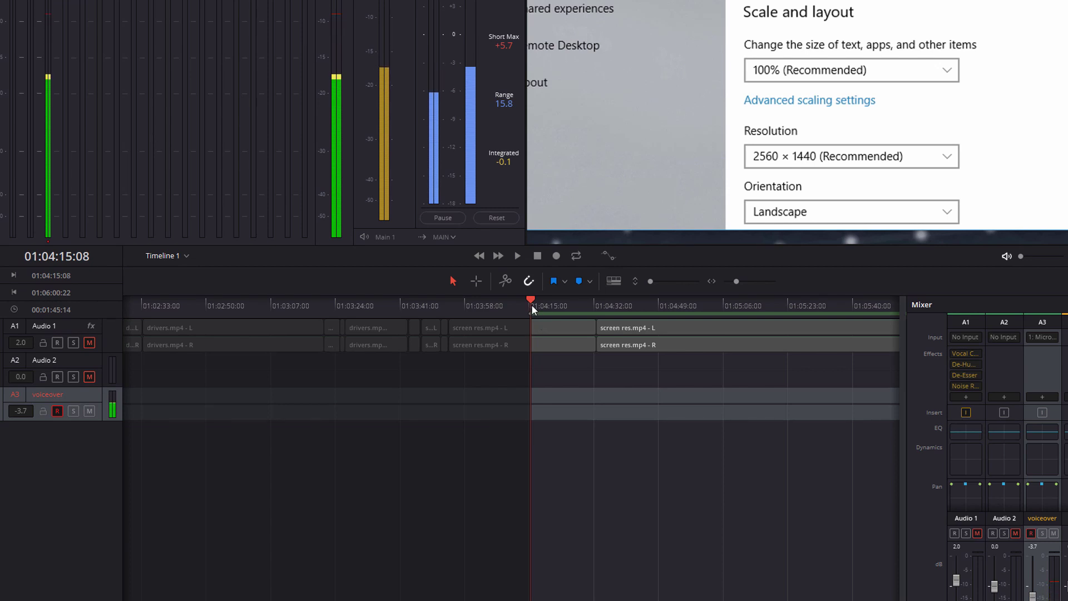
# Step: Mark an in point at 01:02:45:03 and an out point at 01:04:36:00
pyautogui.moveTo(532, 303); pyautogui.dragTo(399, 306)
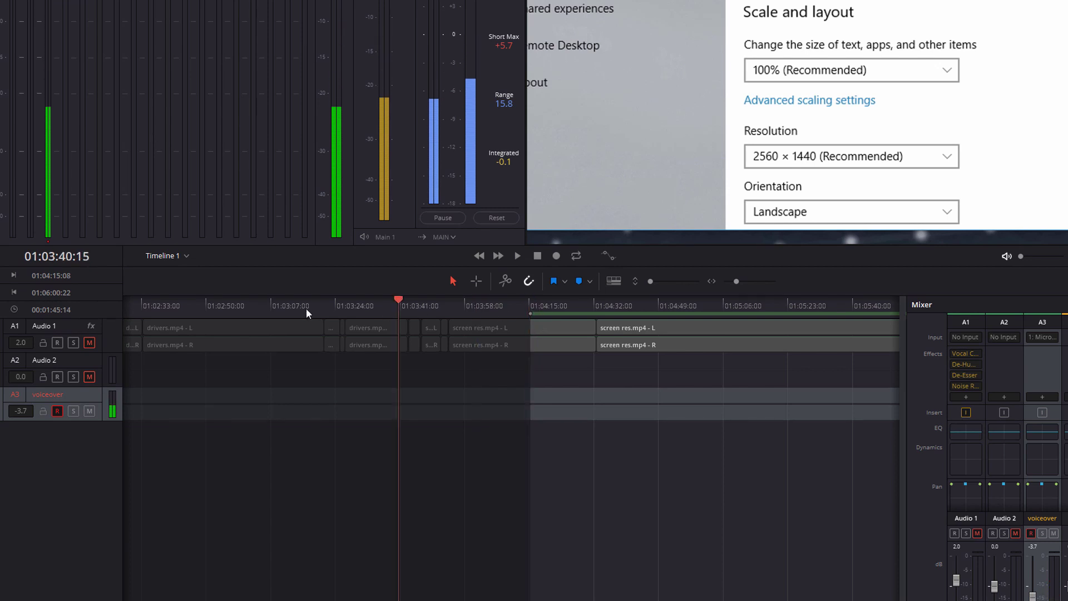
pyautogui.moveTo(306, 309); pyautogui.dragTo(190, 306)
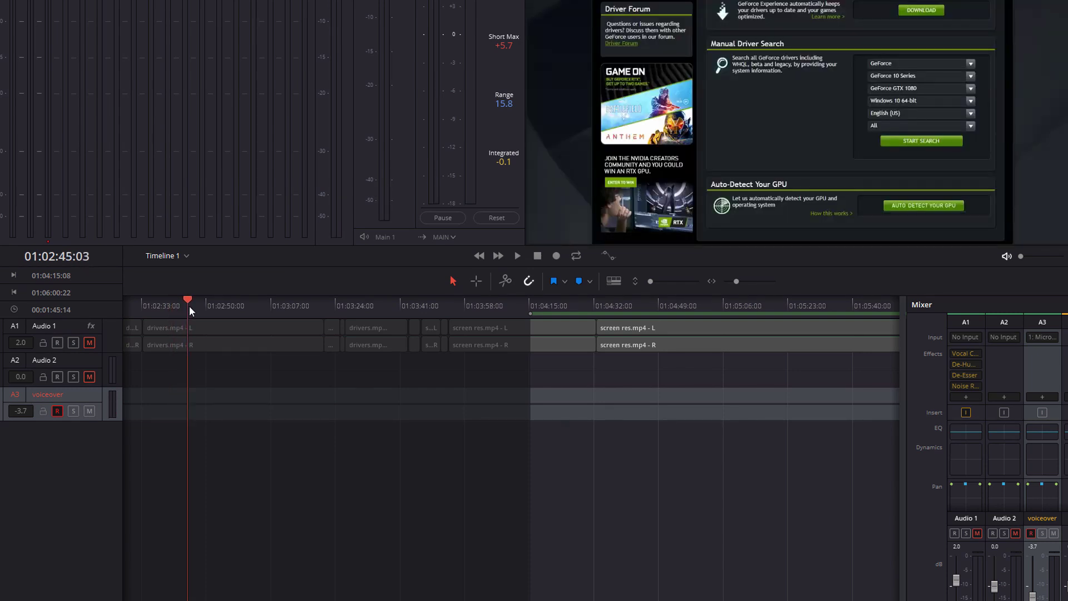
pyautogui.press('i')
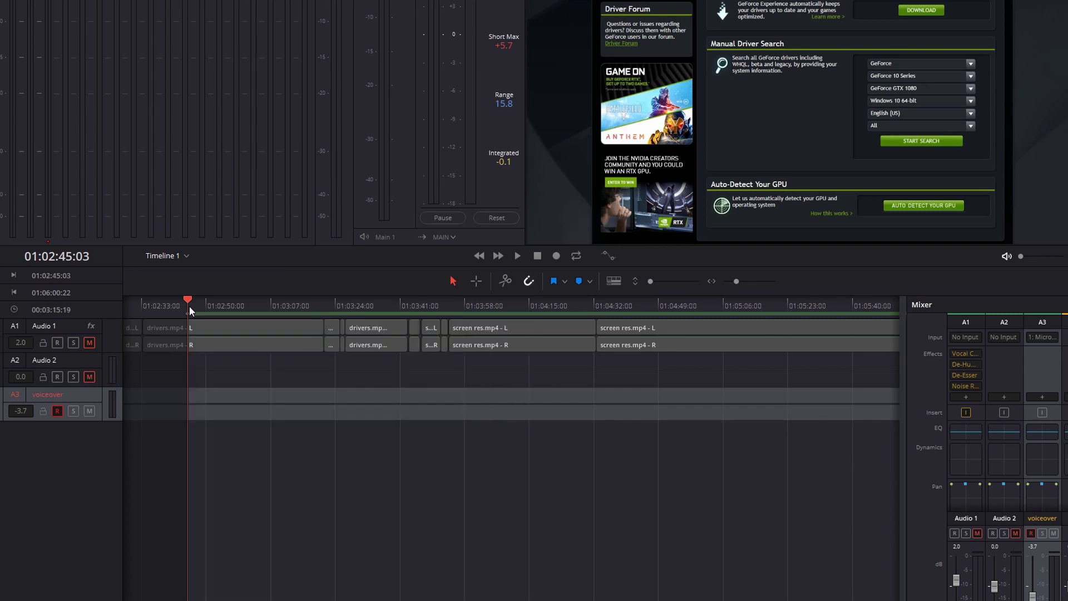
pyautogui.moveTo(190, 307); pyautogui.dragTo(611, 300)
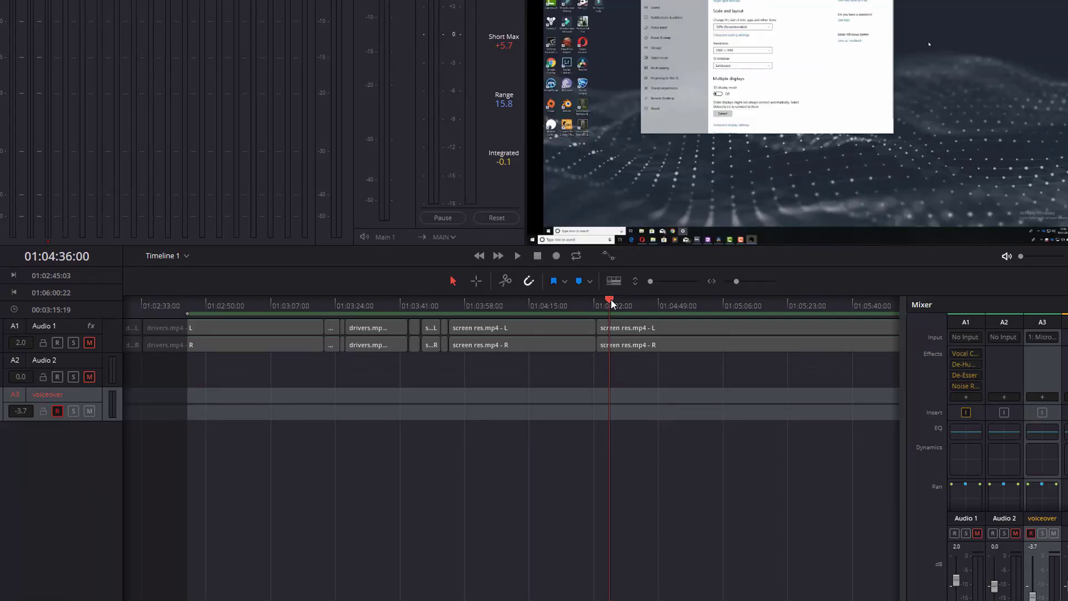
pyautogui.press('o')
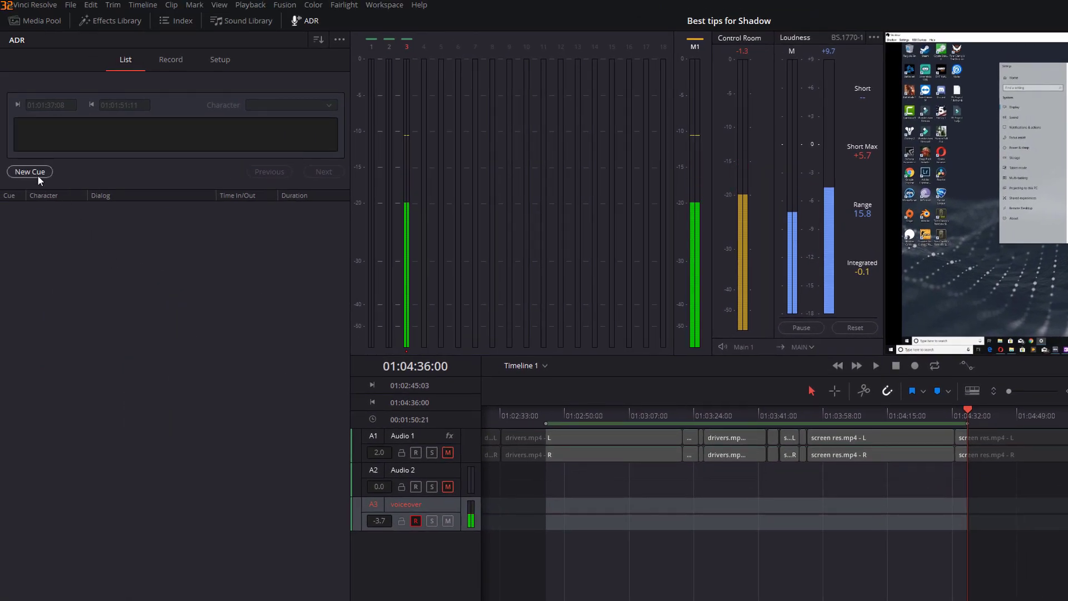
# Step: Create Cue 3 from the marked range with the dialog 'First one - introduction'
pyautogui.click(38, 176)
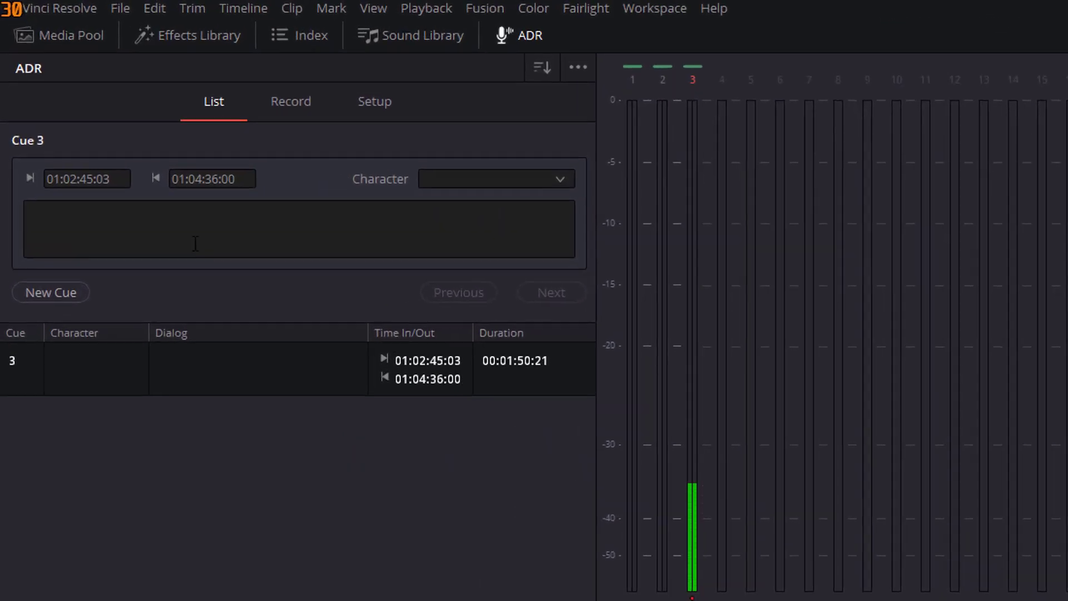
pyautogui.click(196, 243)
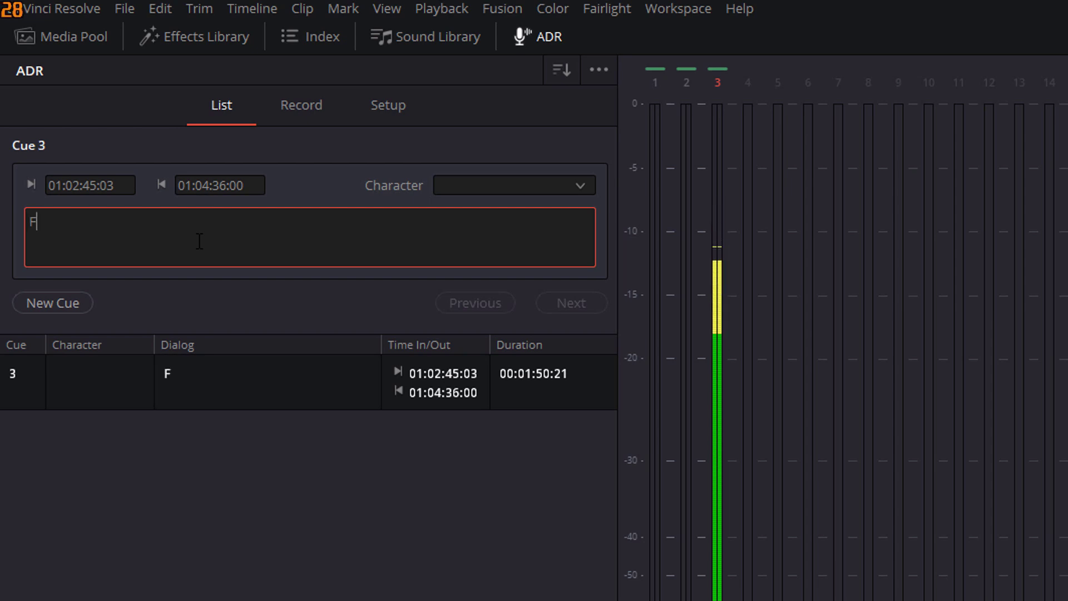
pyautogui.write('irst one - introduction')
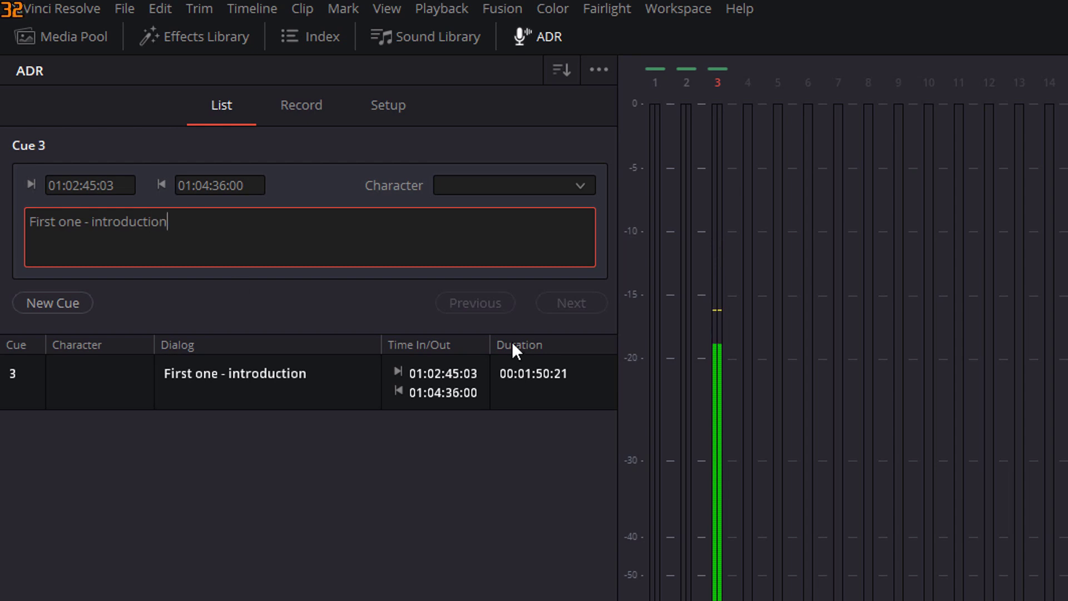
pyautogui.click(282, 596)
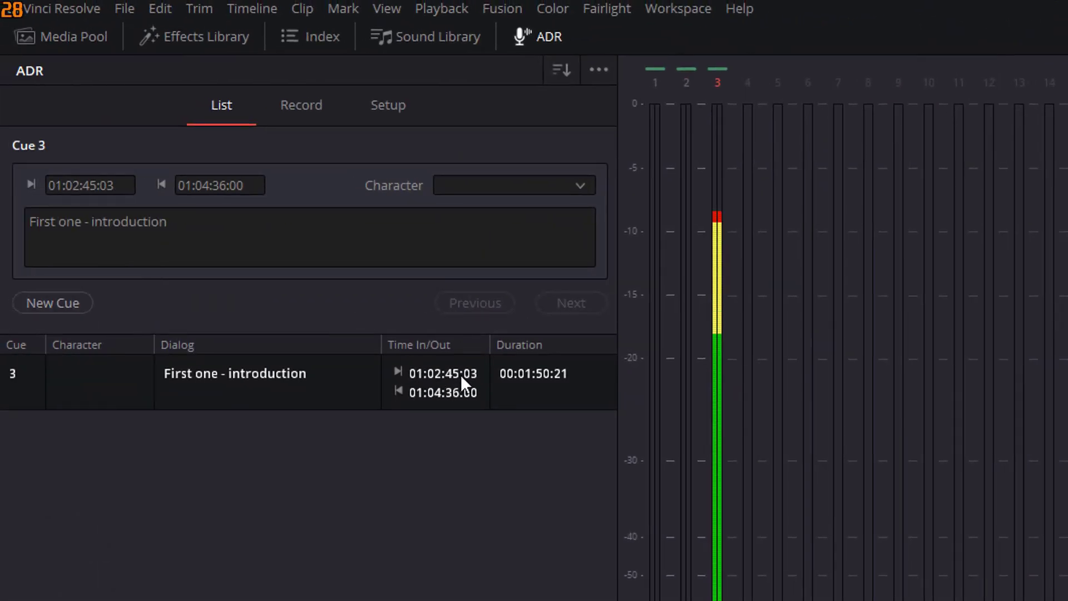
# Step: Reselect Cue 3 to review its details, then add another new cue
pyautogui.click(461, 436)
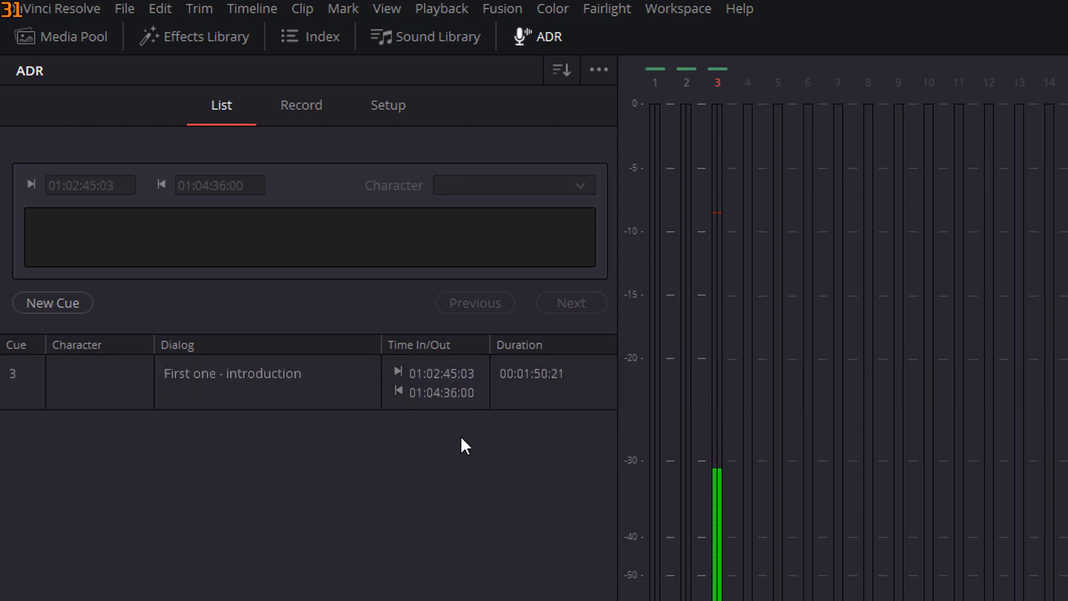
pyautogui.click(292, 399)
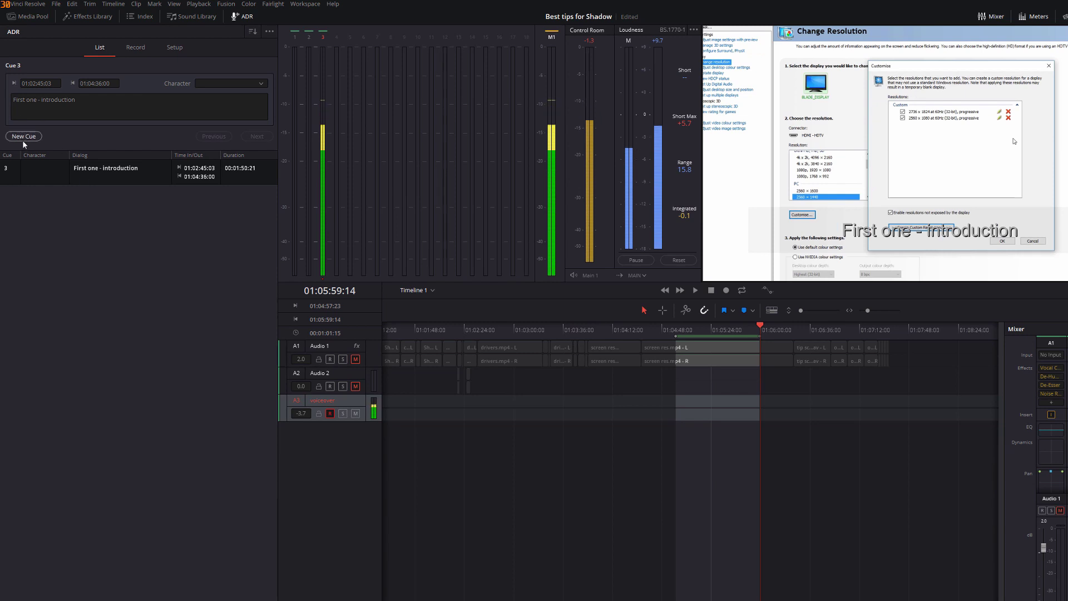
pyautogui.click(23, 137)
# Step: Give Cue 4 the dialog 'main bit' and switch the ADR panel to Record
pyautogui.click(51, 104)
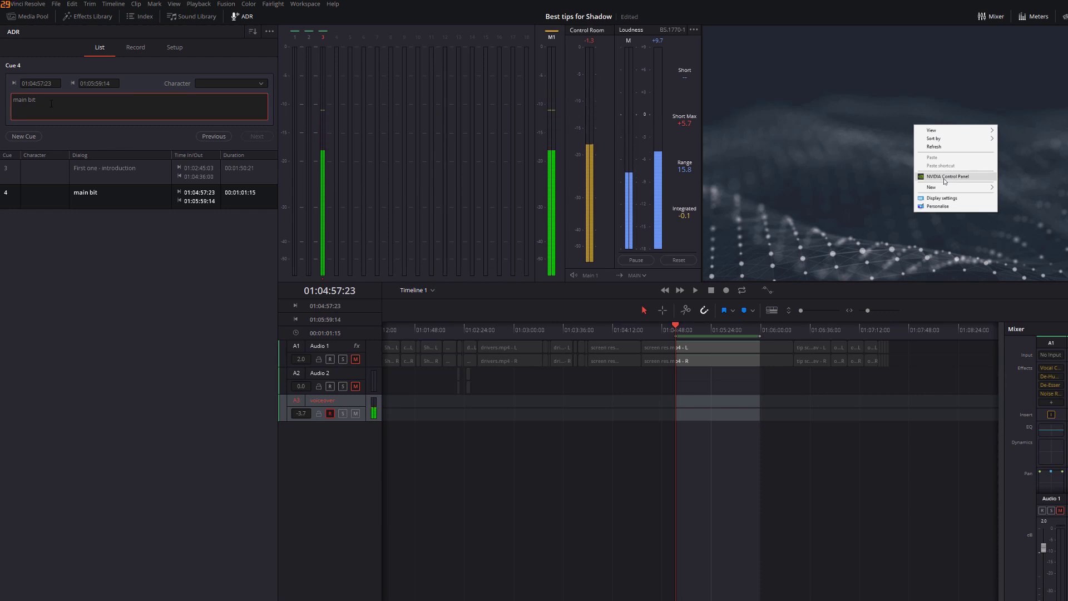
pyautogui.click(146, 298)
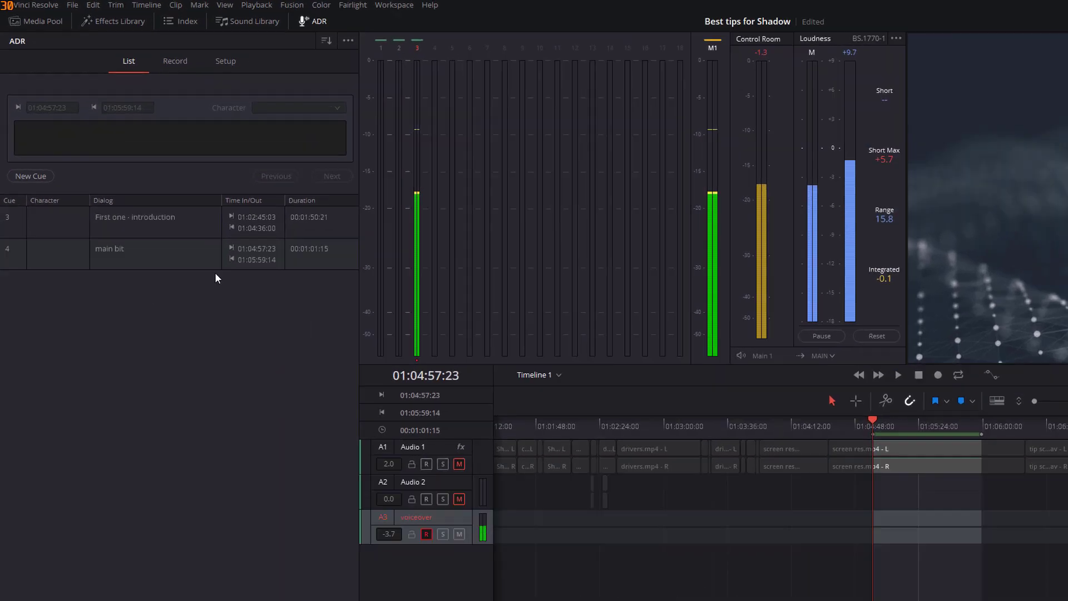
pyautogui.click(263, 97)
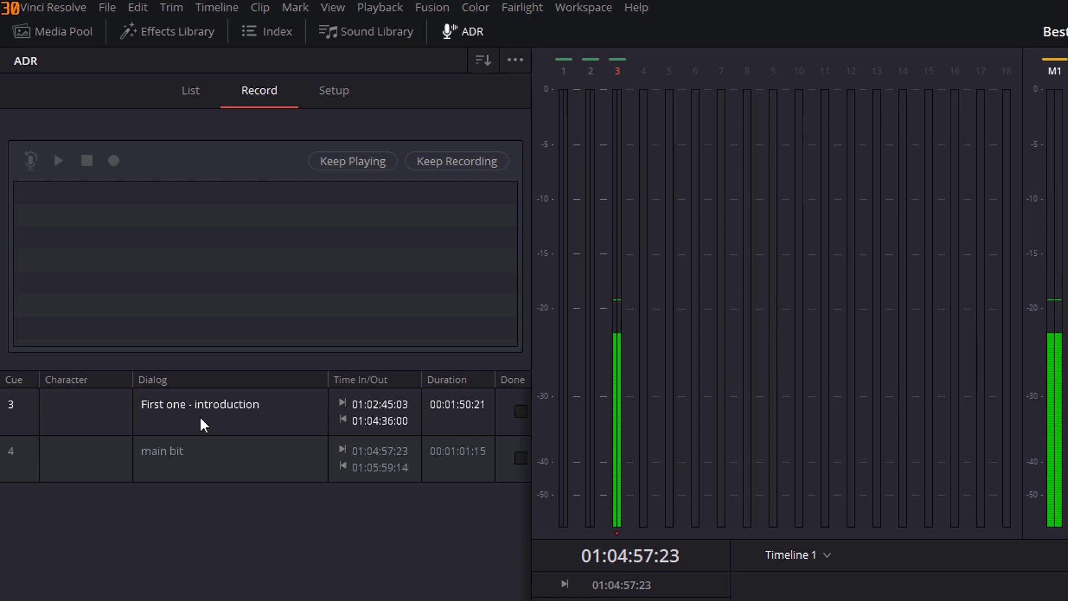
# Step: Record Take 1 for Cue 3, the introduction, onto the voiceover track
pyautogui.click(232, 412)
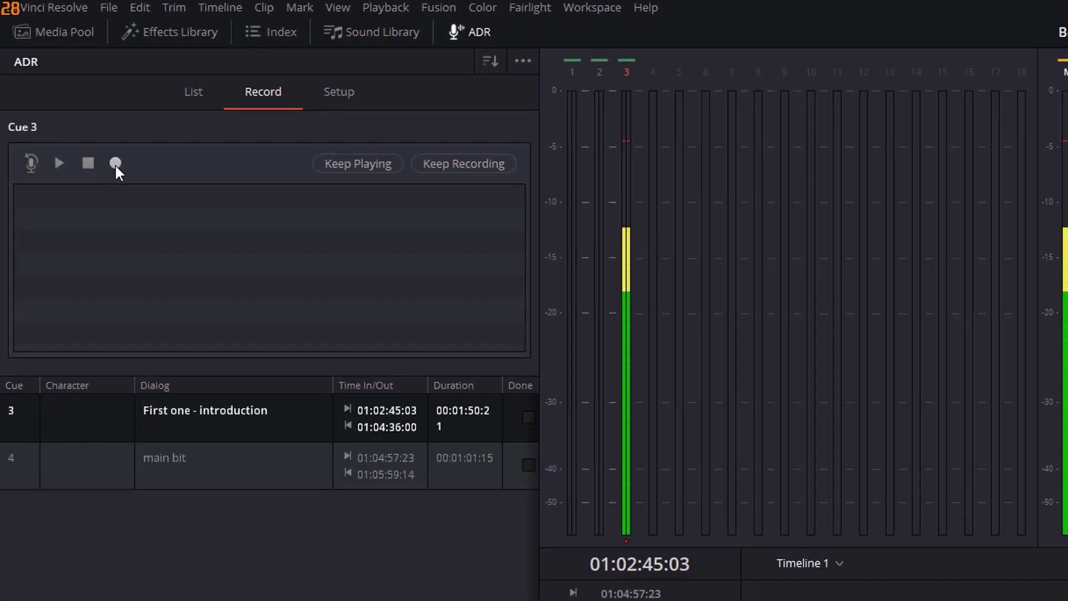
pyautogui.click(115, 163)
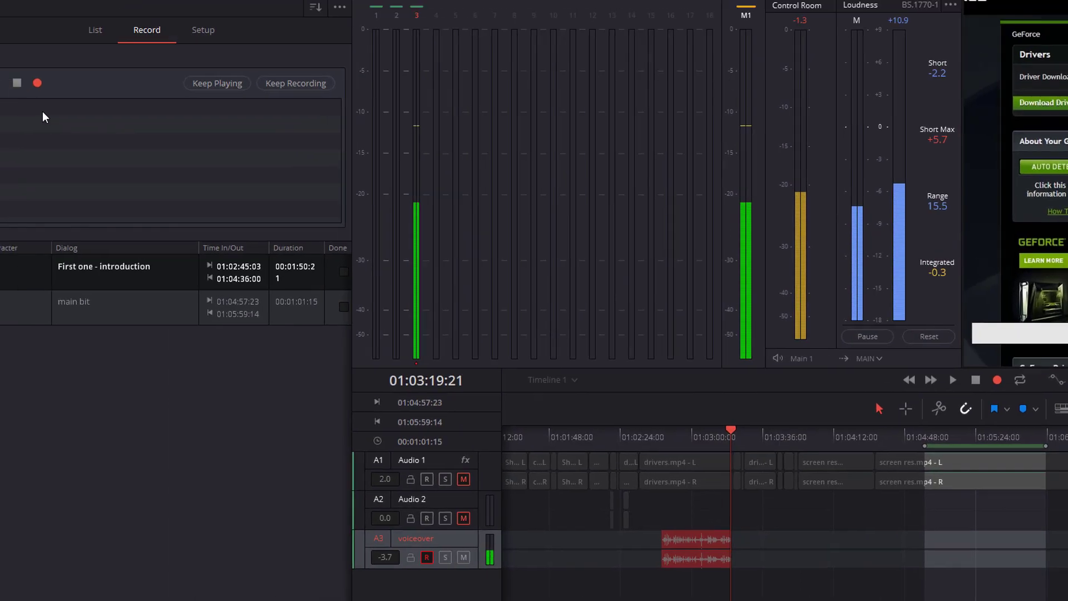
pyautogui.press('space')
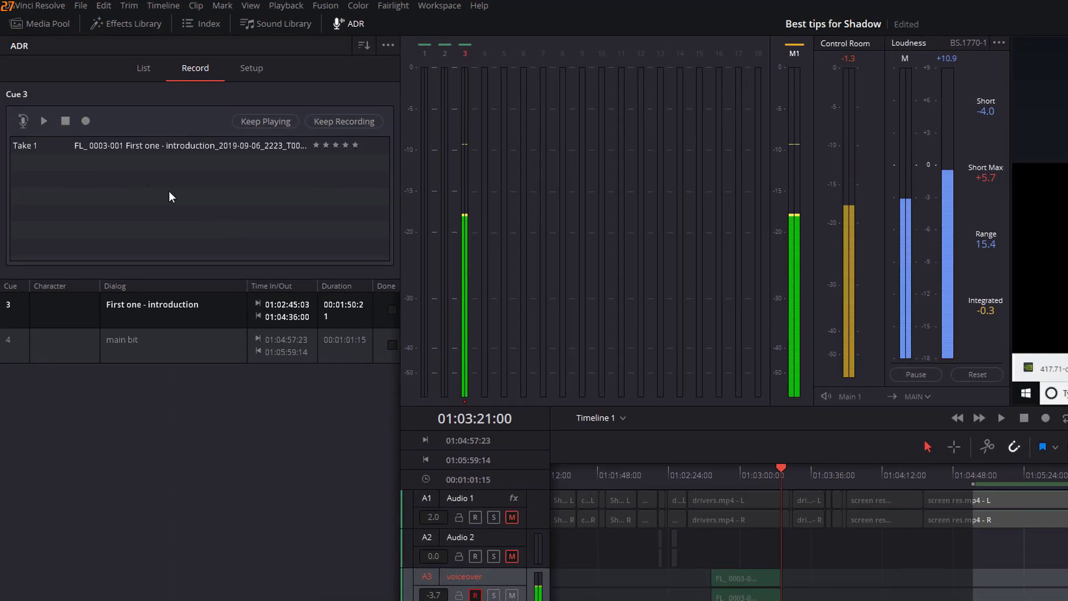
# Step: Play back Take 1 of the introduction cue to review it
pyautogui.click(27, 146)
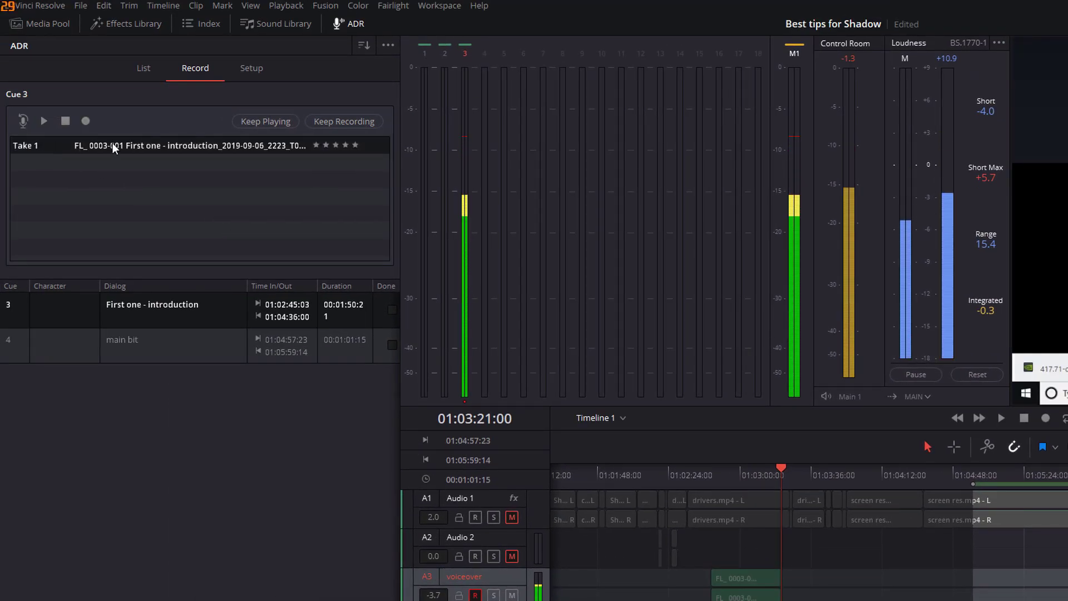
pyautogui.click(46, 122)
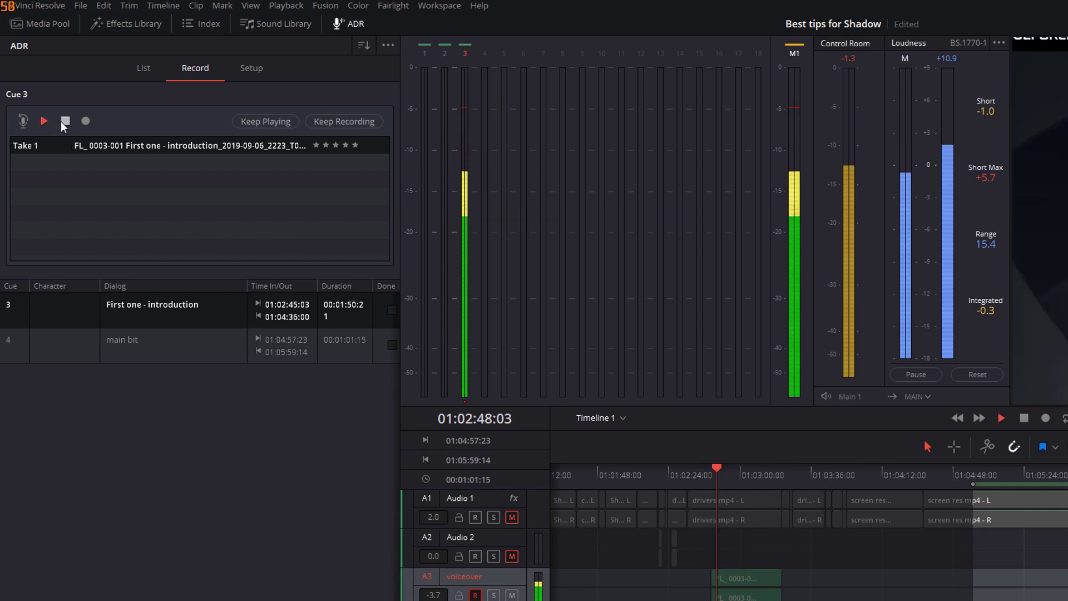
pyautogui.click(63, 121)
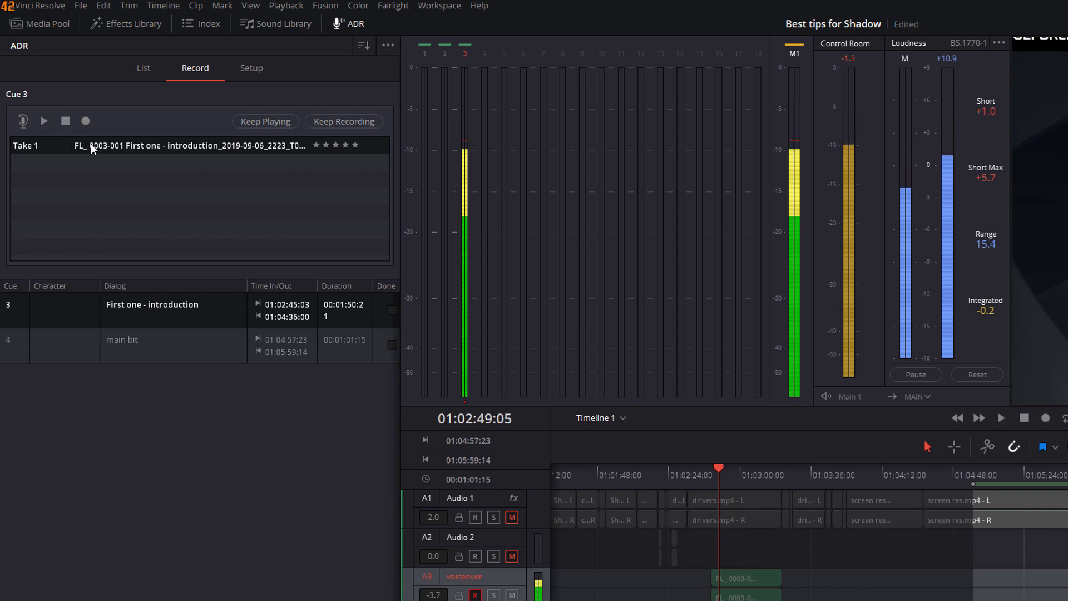
# Step: Record Take 2 for Cue 3, then target Cue 4 "main bit" for recording
pyautogui.click(122, 146)
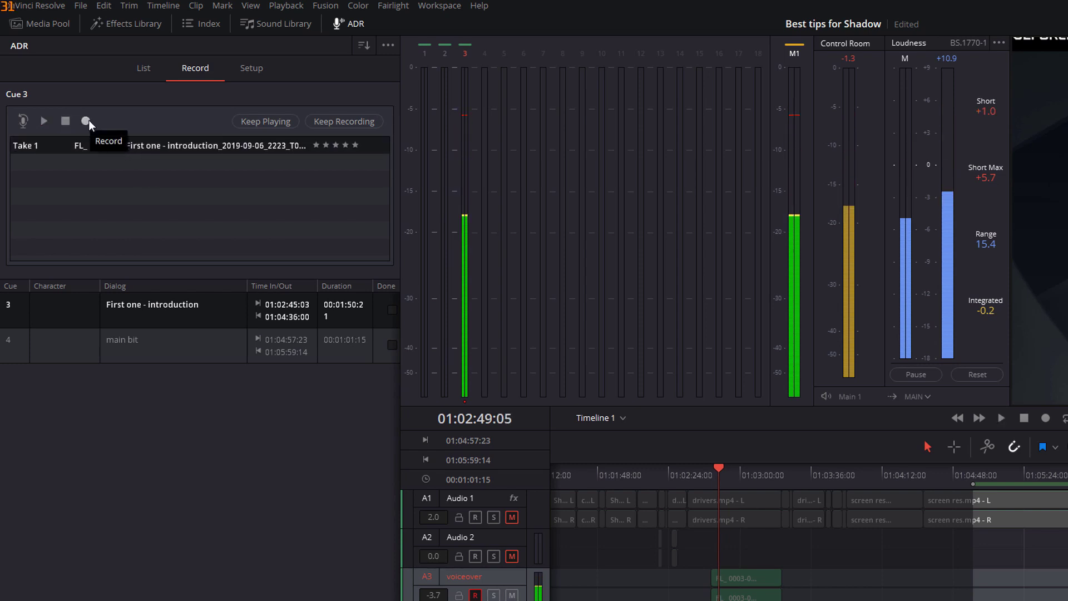
pyautogui.click(86, 120)
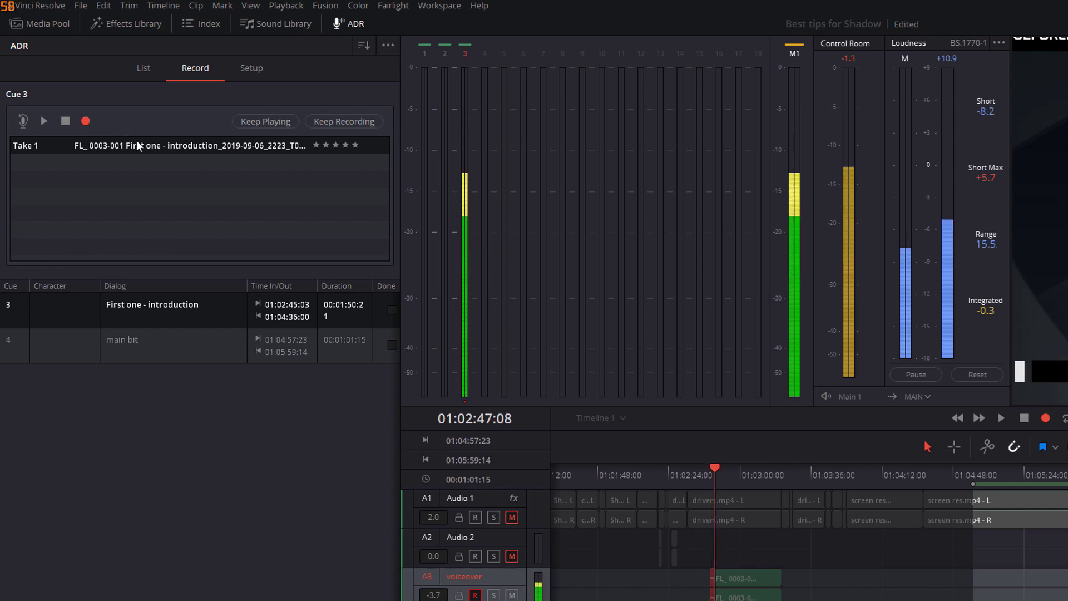
pyautogui.click(68, 121)
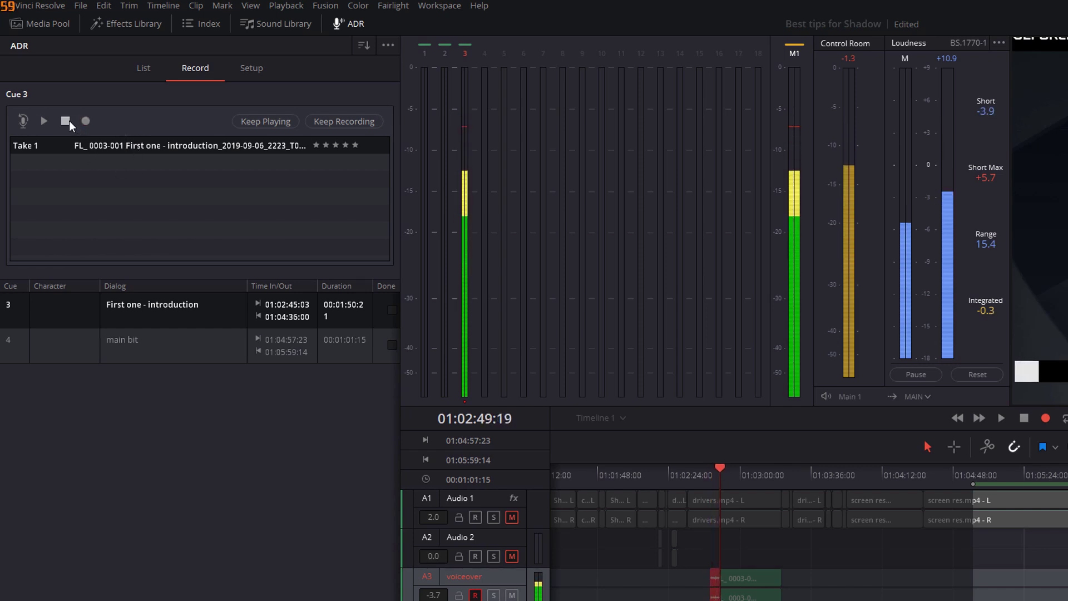
pyautogui.click(255, 202)
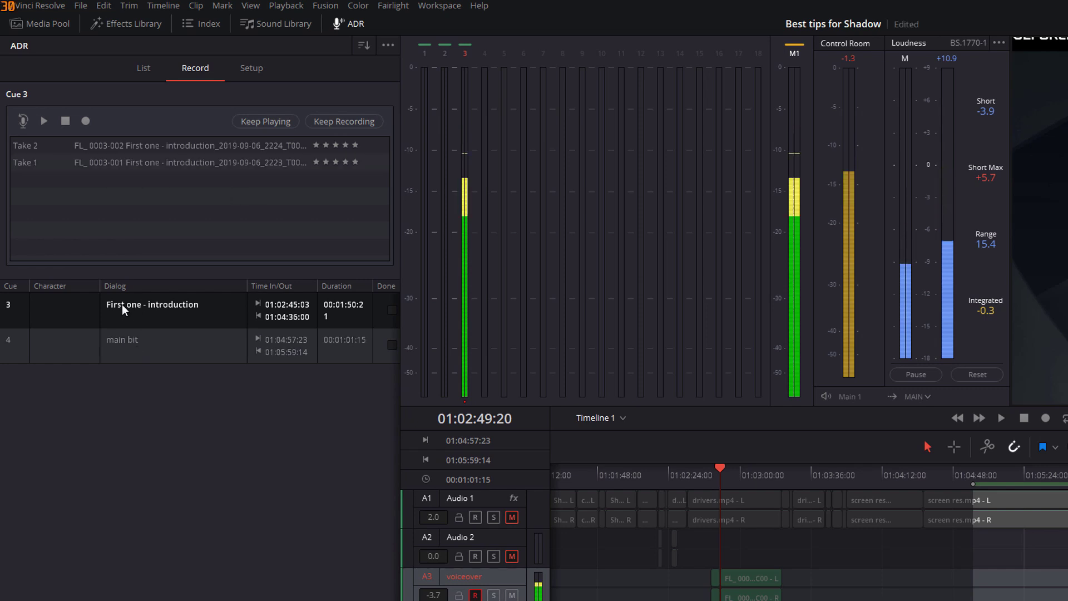
pyautogui.click(148, 351)
# Step: Record a take for Cue 4 "main bit"
pyautogui.click(87, 121)
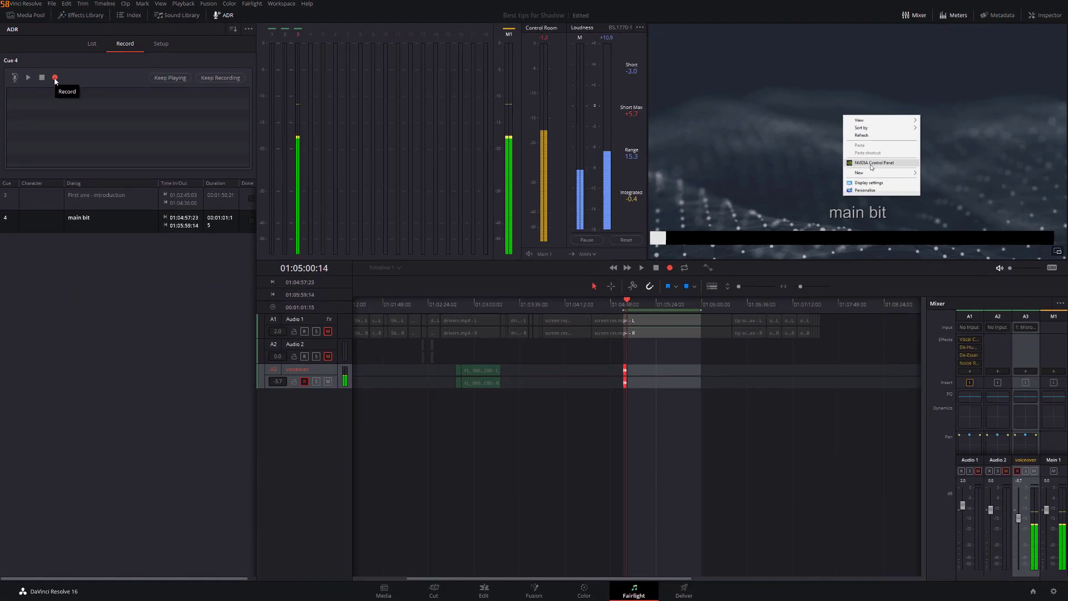
pyautogui.click(42, 78)
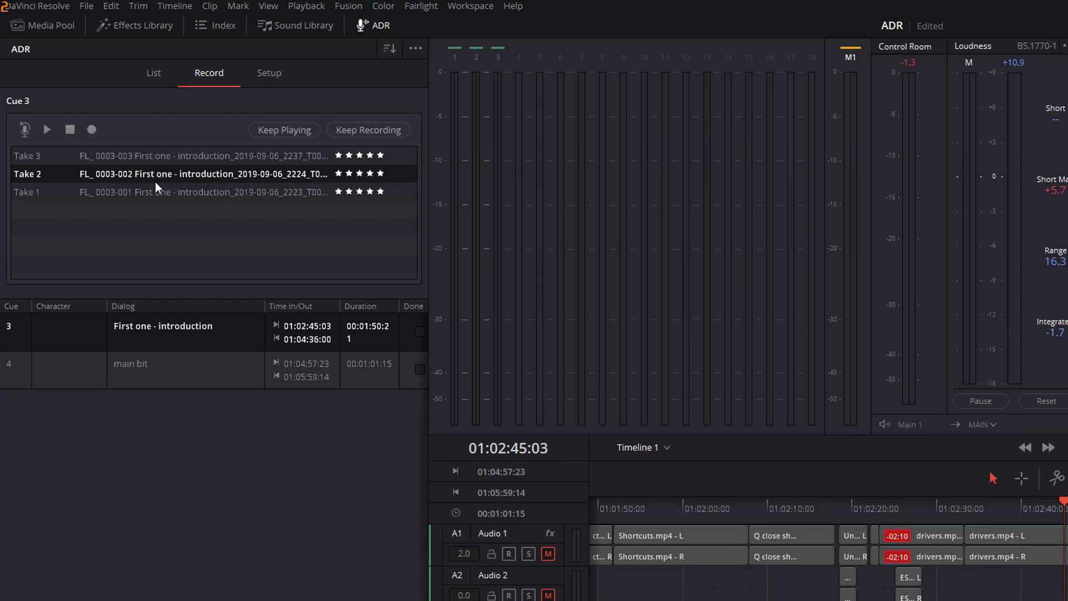
# Step: Remove the Take 3 clip from track A3 and make Take 2 the active introduction take
pyautogui.click(157, 159)
pyautogui.click(165, 191)
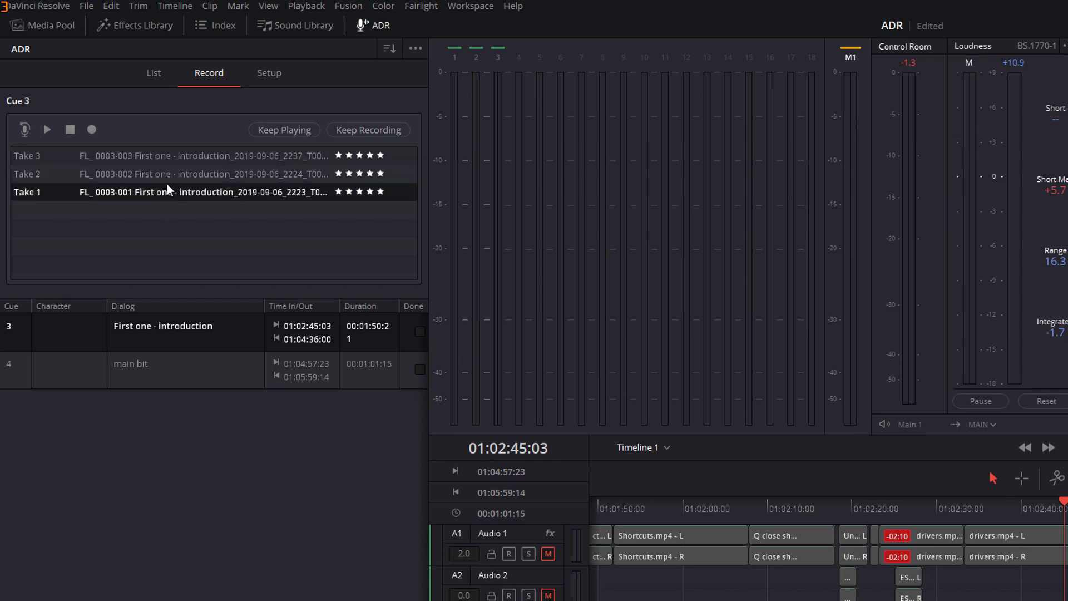
pyautogui.click(170, 174)
pyautogui.click(170, 157)
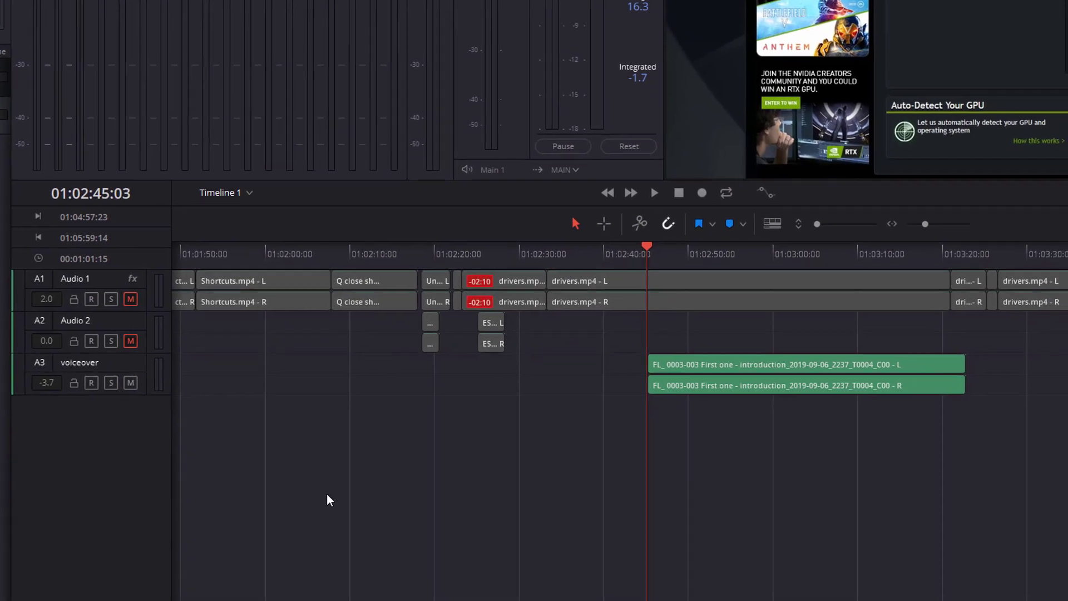
pyautogui.click(696, 368)
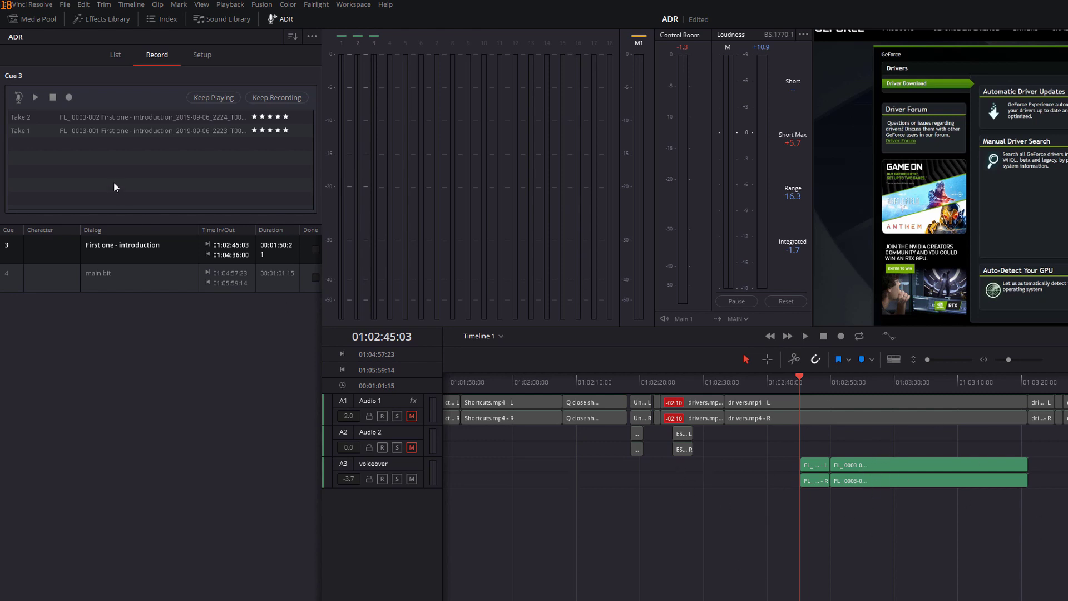
pyautogui.click(126, 119)
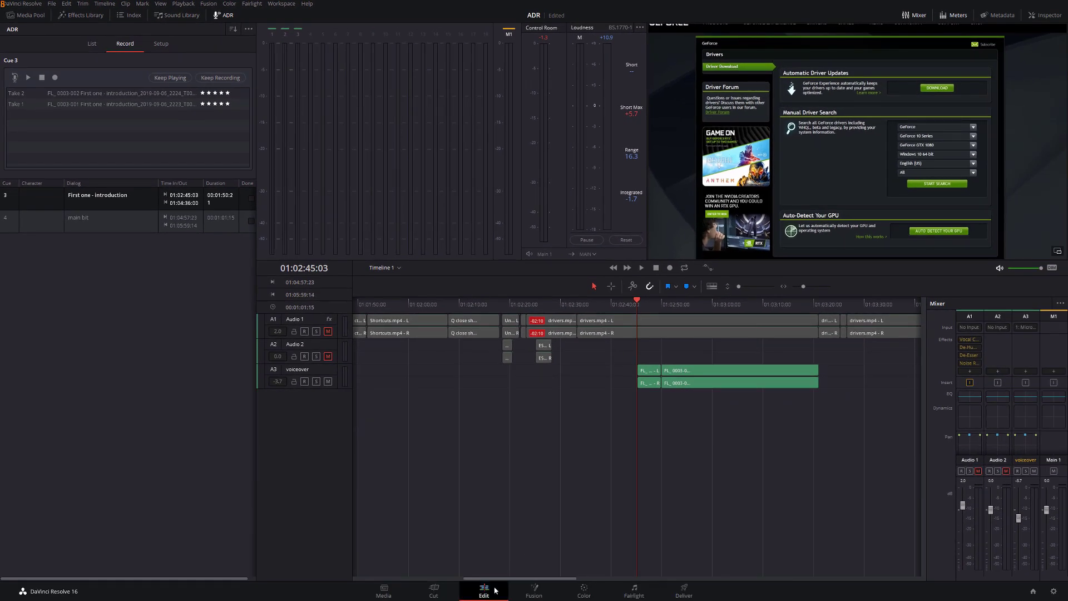
# Step: Switch to the Edit page and scroll the timeline to the voiceover clip
pyautogui.click(488, 595)
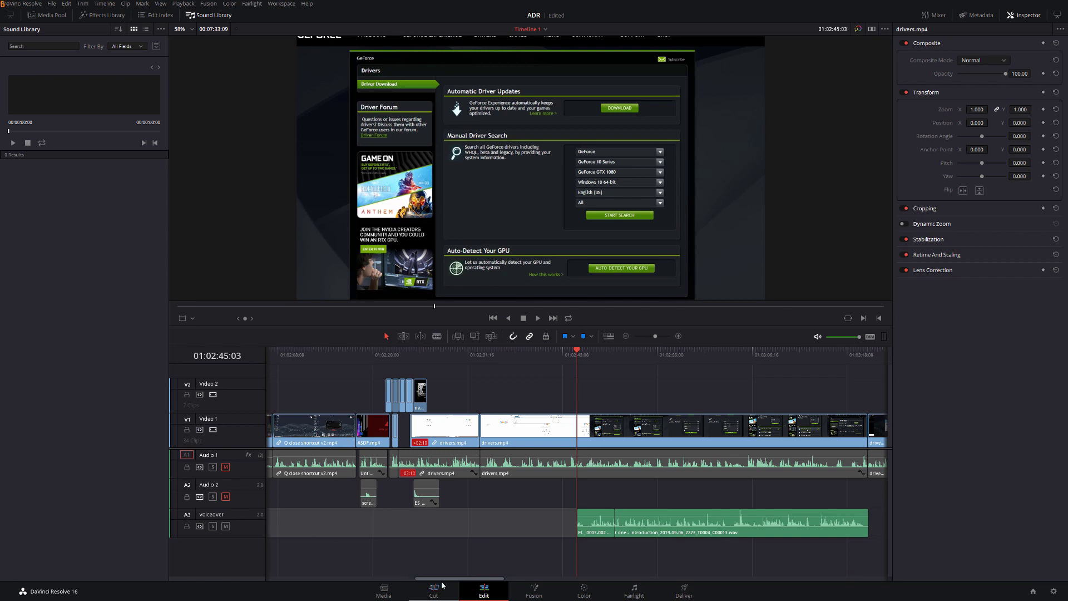
pyautogui.moveTo(442, 580); pyautogui.dragTo(473, 580)
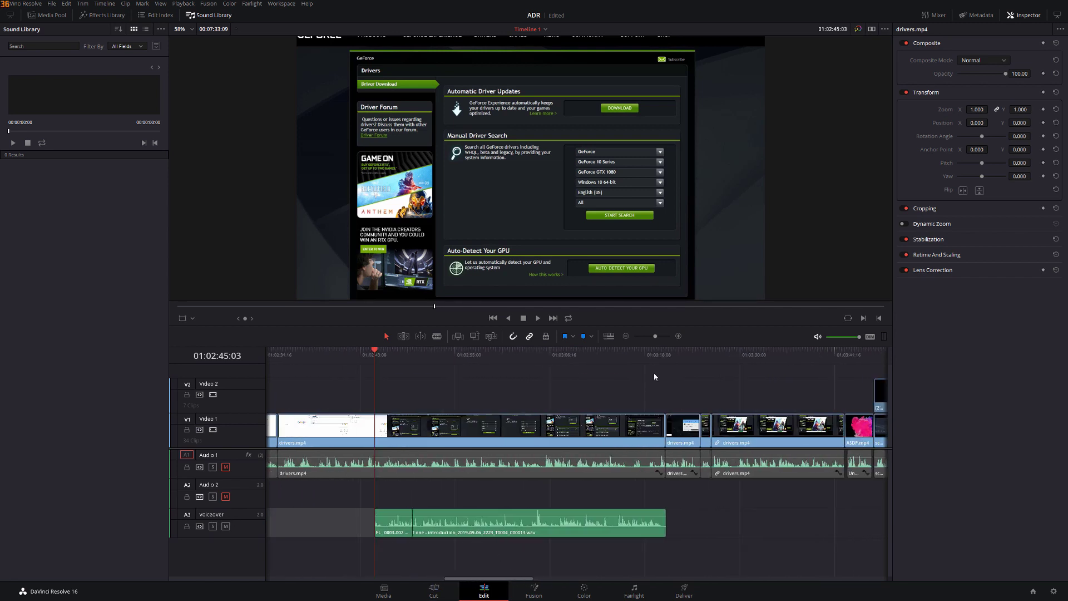